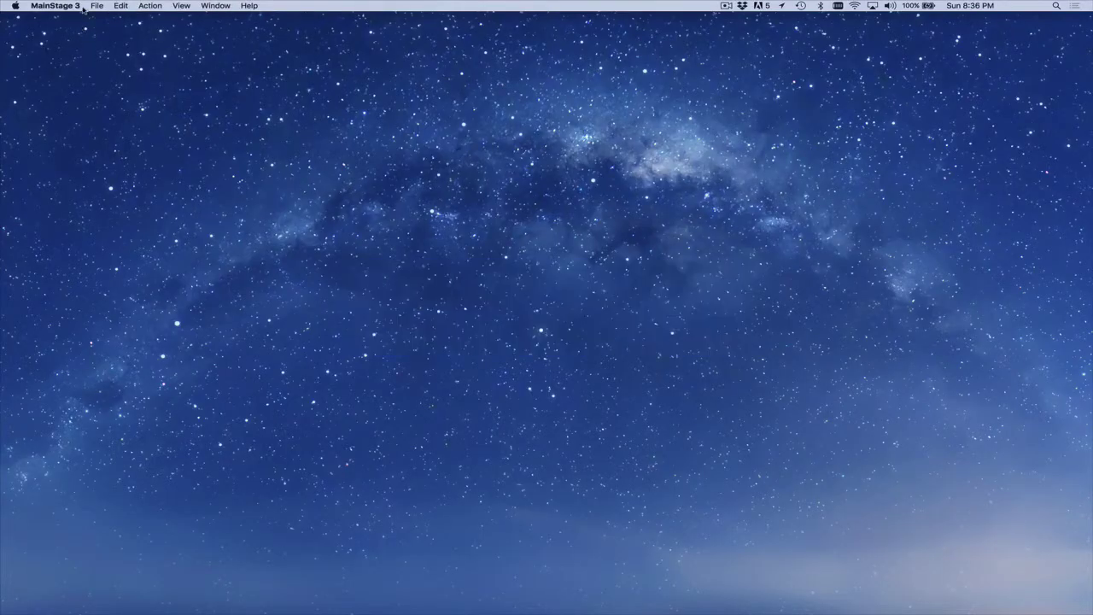
# Create a new concert from the Keyboard Minimalist template, giving a Classic Electric Piano patch
pyautogui.click(89, 7)
pyautogui.click(109, 18)
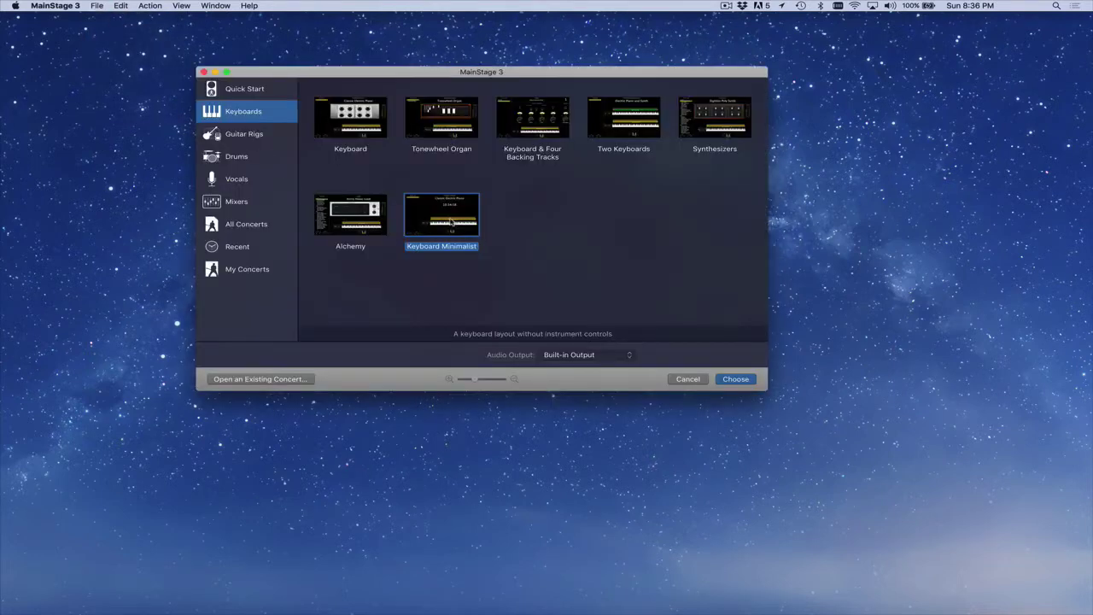
pyautogui.click(725, 380)
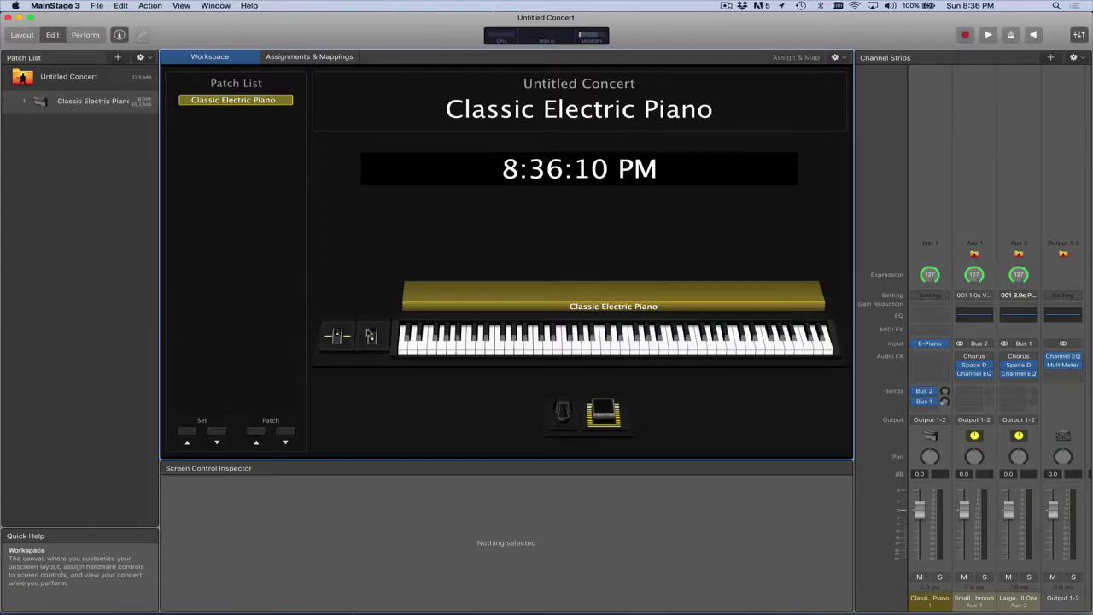
# In Layout mode, link the onscreen 76-key keyboard to the Impulse controller on channel 1
pyautogui.click(498, 337)
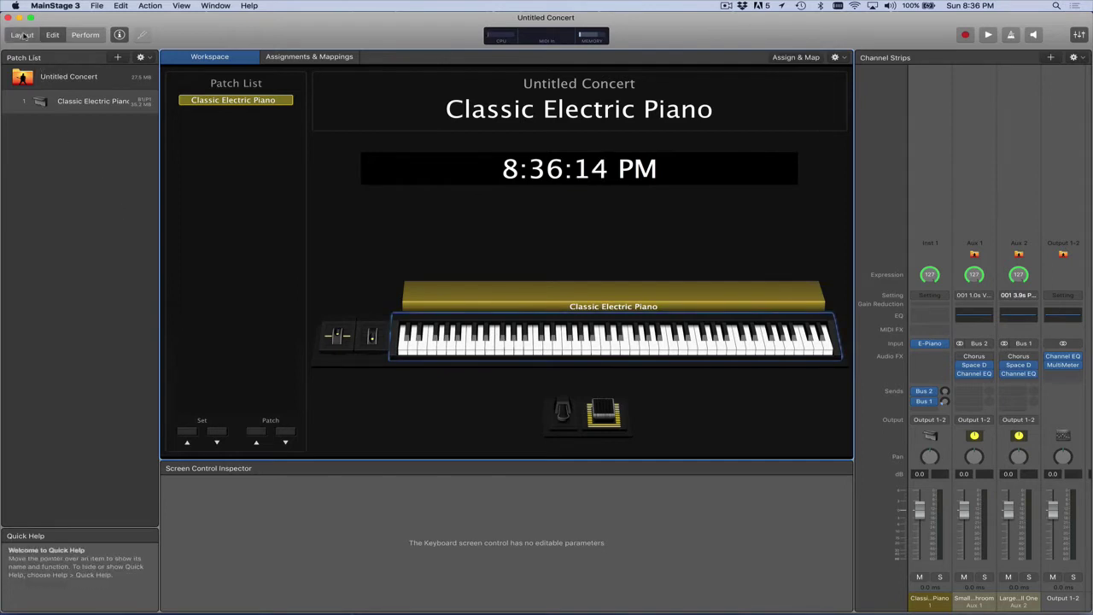
pyautogui.press('super+1')
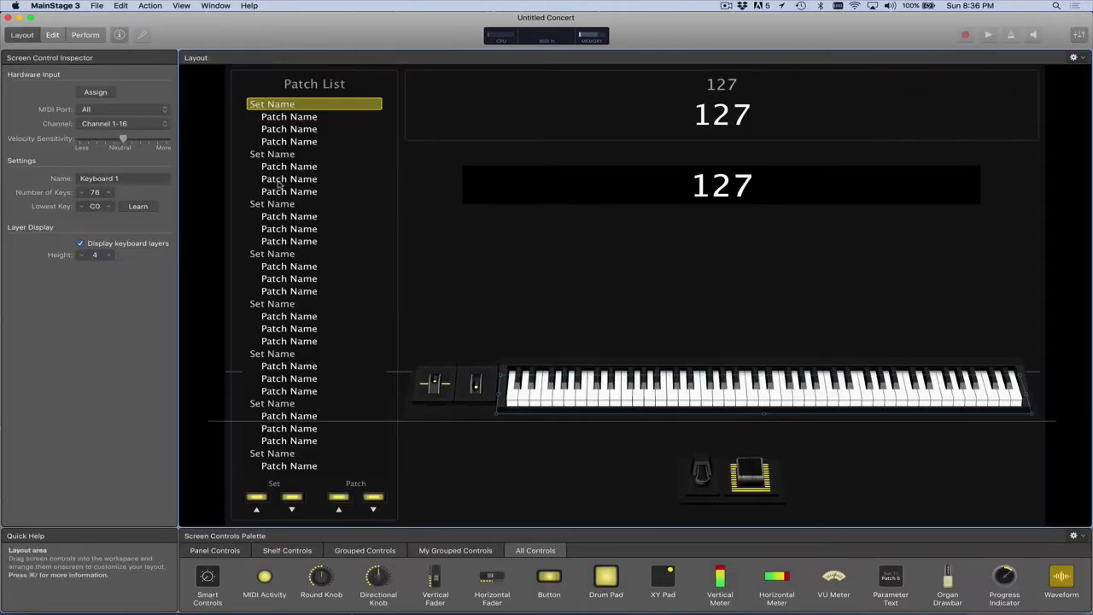
pyautogui.click(96, 92)
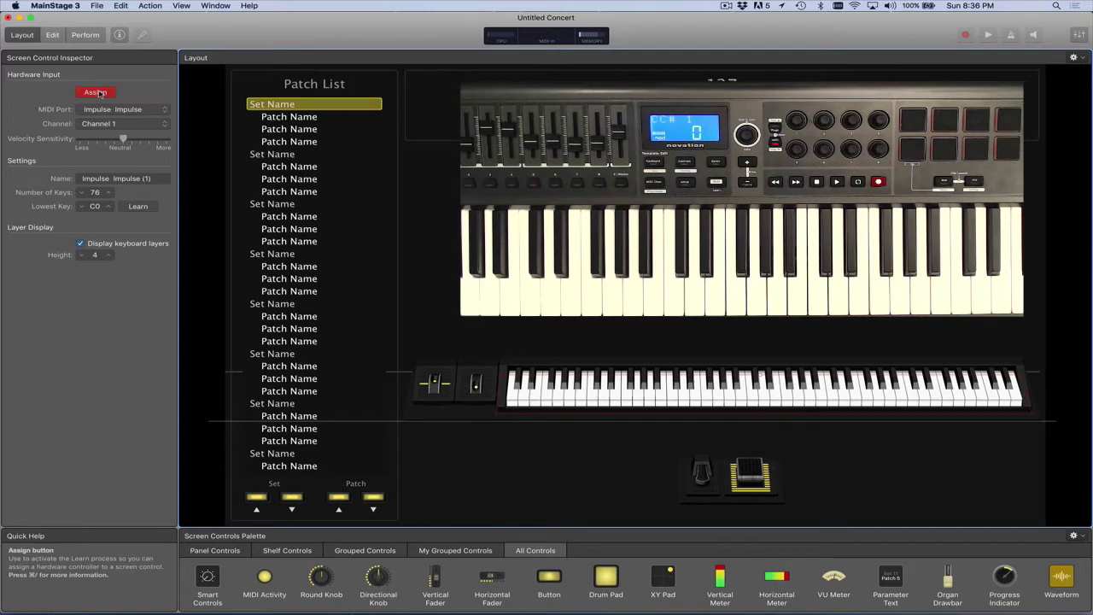
pyautogui.click(617, 405)
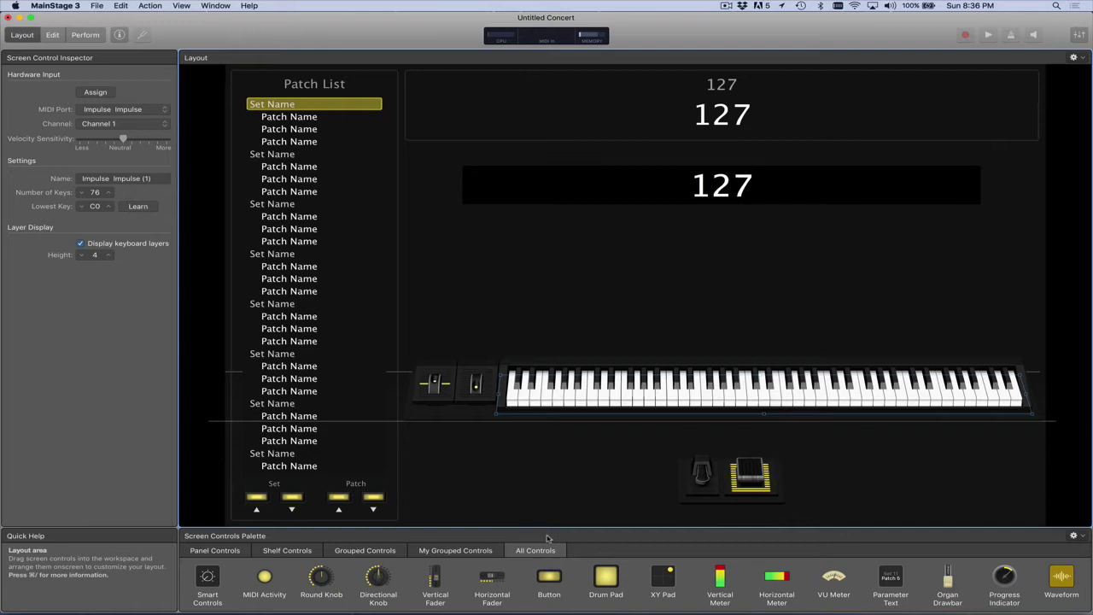
# Add a 61-key keyboard above the first one and a sustain pedal between the two keyboards
pyautogui.scroll(-2, 549, 602)
pyautogui.click(546, 601)
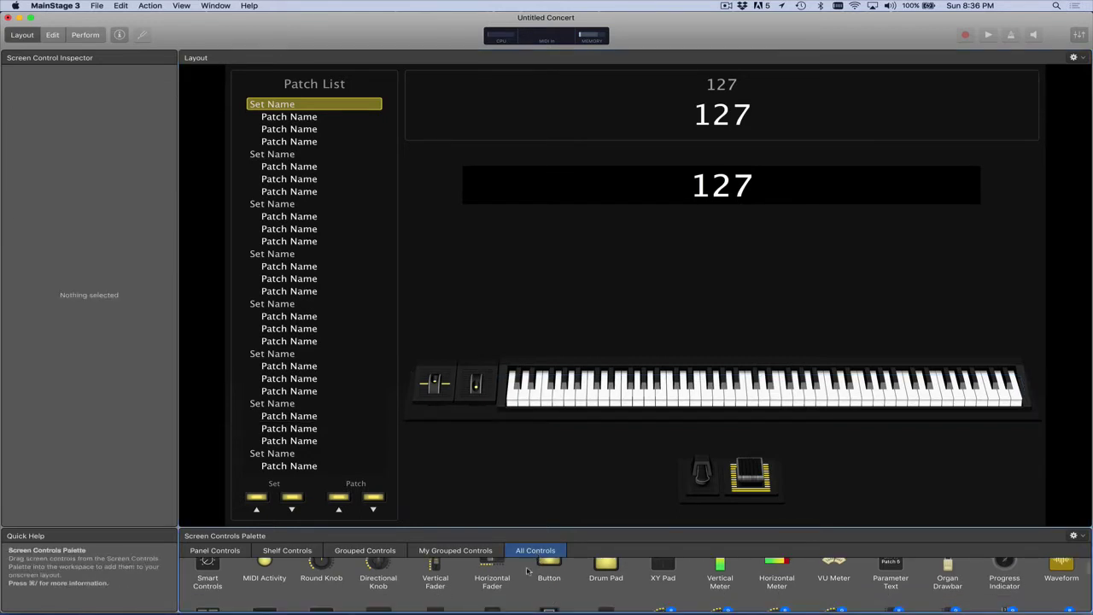
pyautogui.scroll(-3, 519, 599)
pyautogui.scroll(-1, 517, 599)
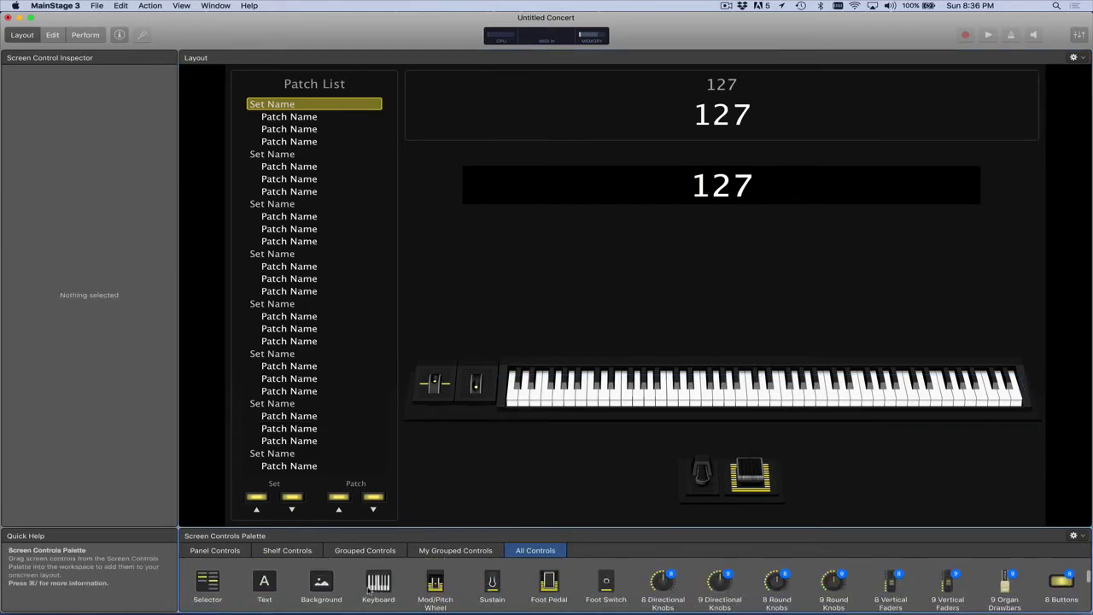
pyautogui.moveTo(372, 596); pyautogui.dragTo(755, 280)
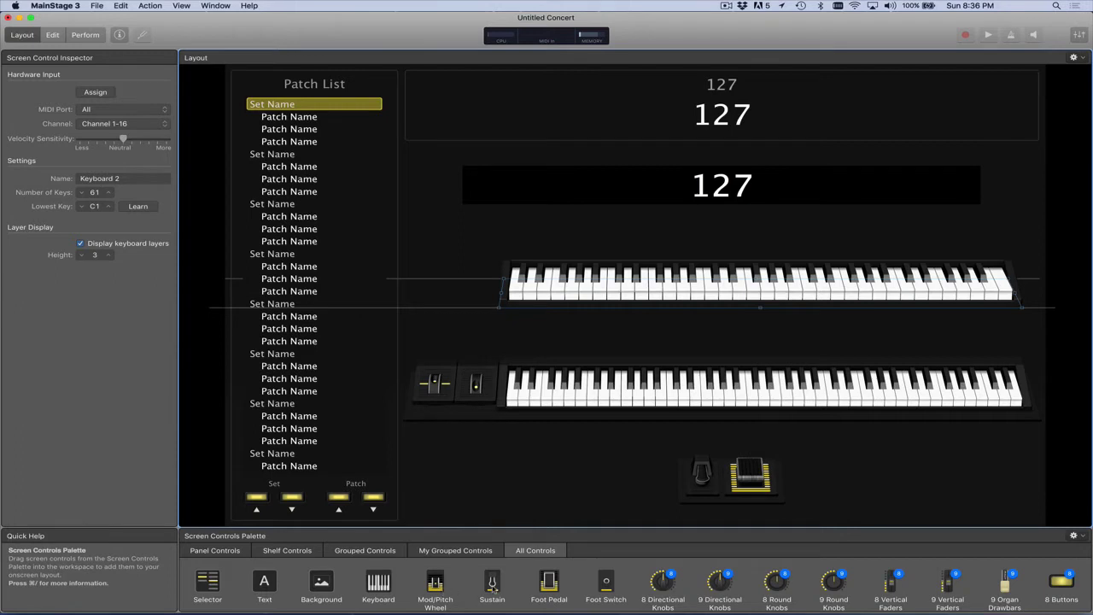
pyautogui.moveTo(492, 588); pyautogui.dragTo(700, 333)
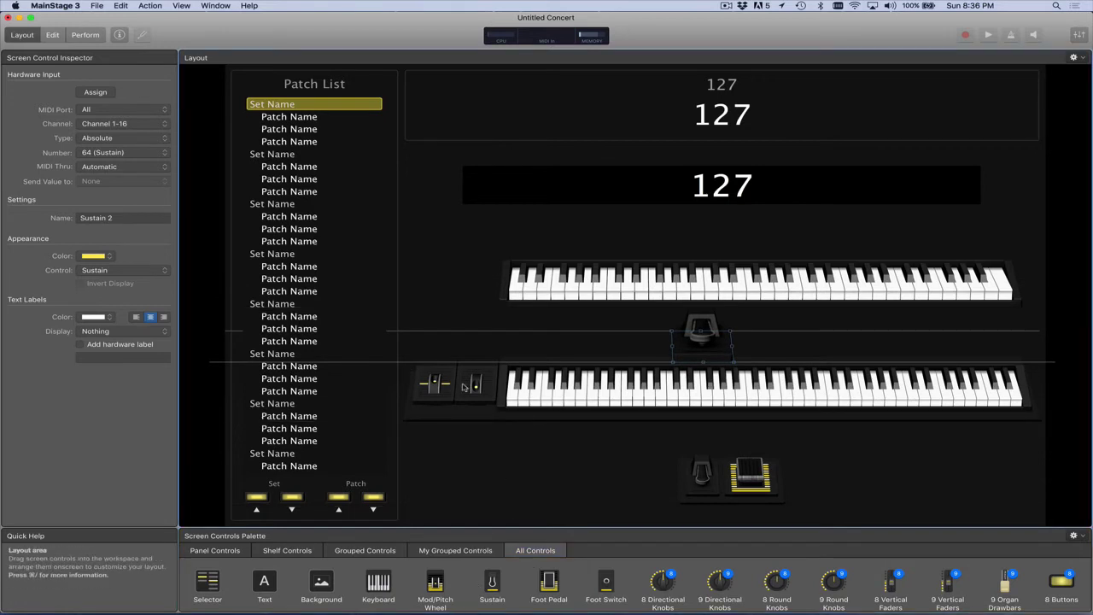
pyautogui.click(669, 301)
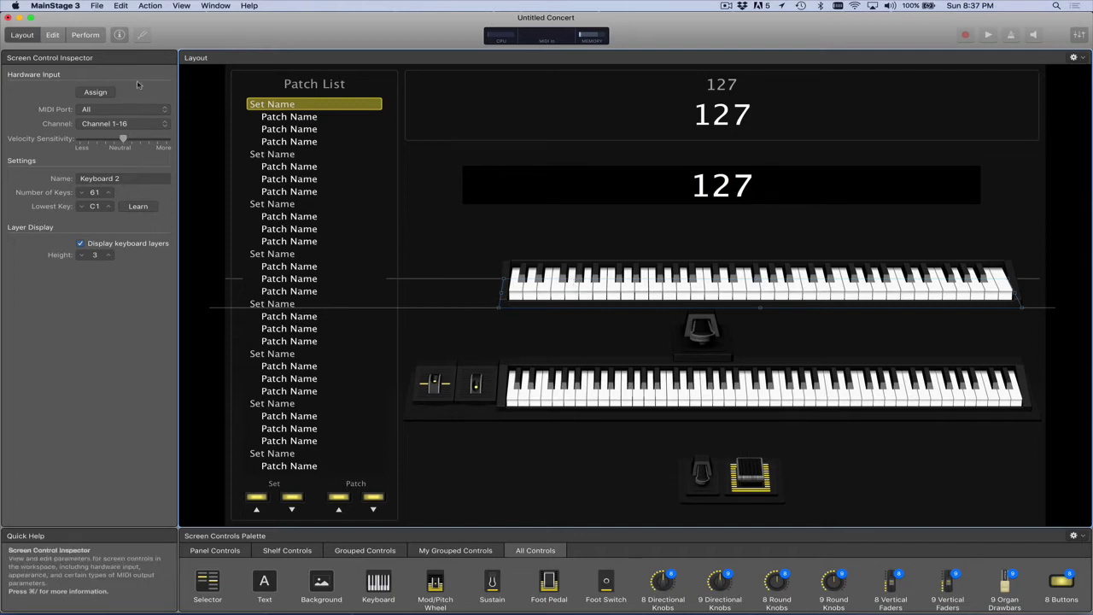
# Assign the upper keyboard to the MPKmini2 on channel 1, then select the lower keyboard to check its settings
pyautogui.click(96, 92)
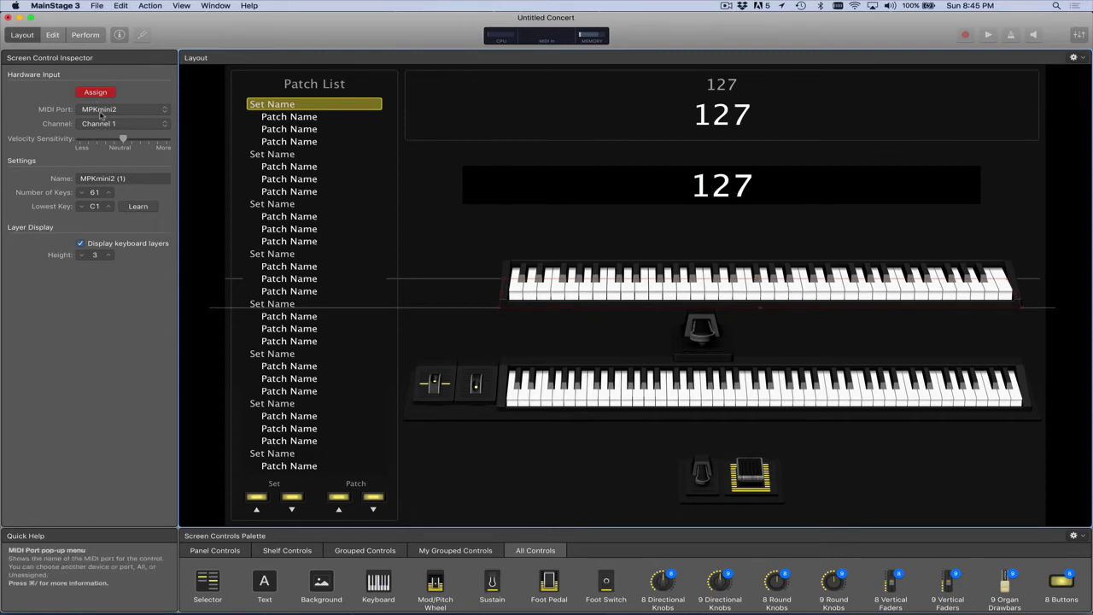
pyautogui.click(95, 92)
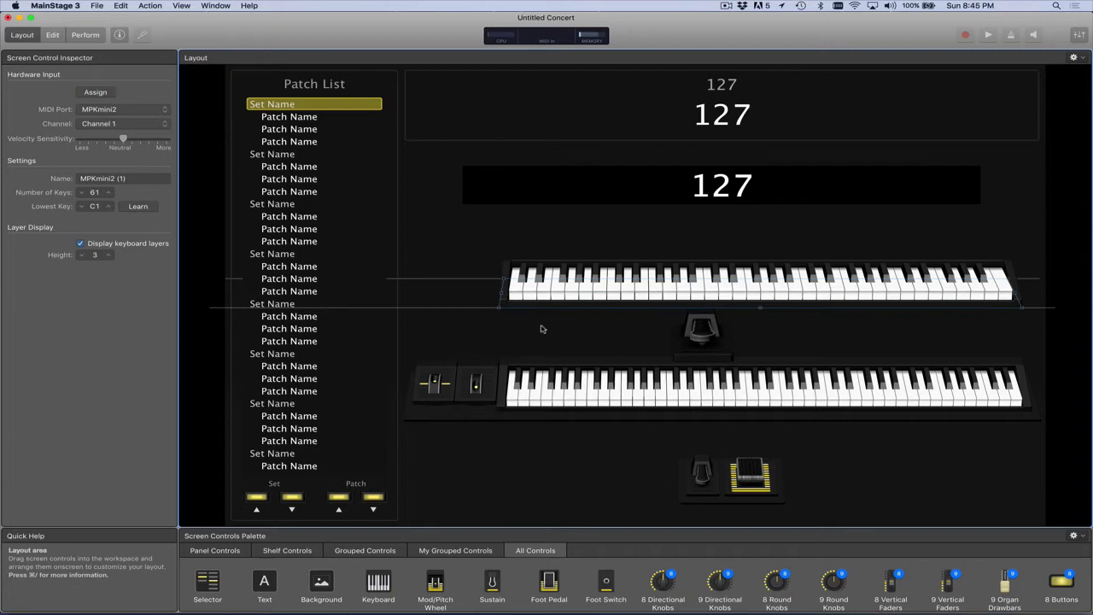
pyautogui.click(561, 379)
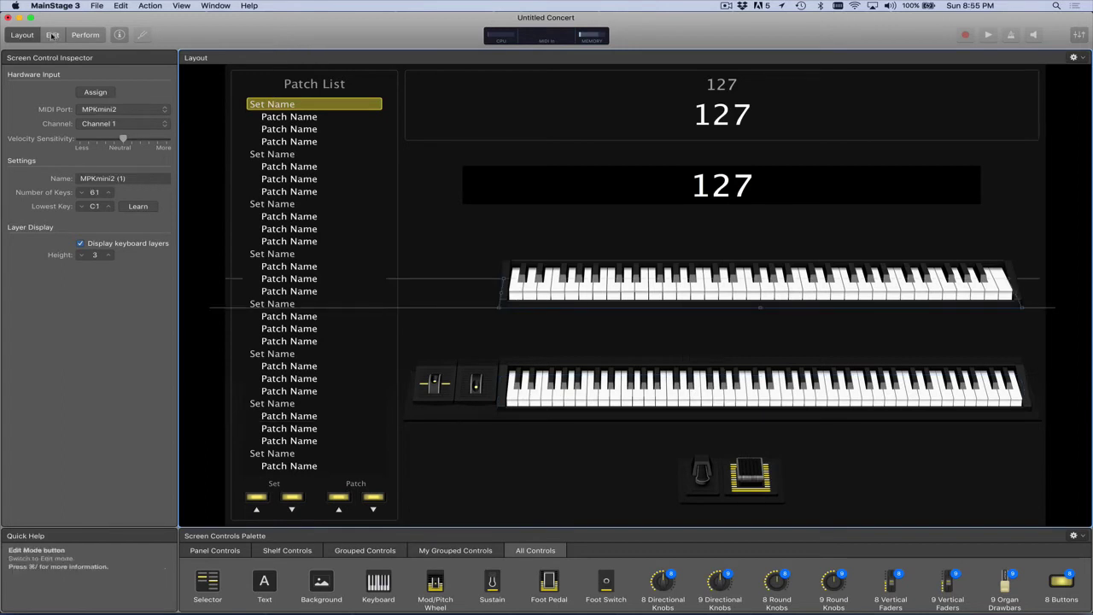
# In Edit mode, select the Classic Electric Piano patch, its Inst 1 channel strip and the lower keyboard
pyautogui.click(52, 35)
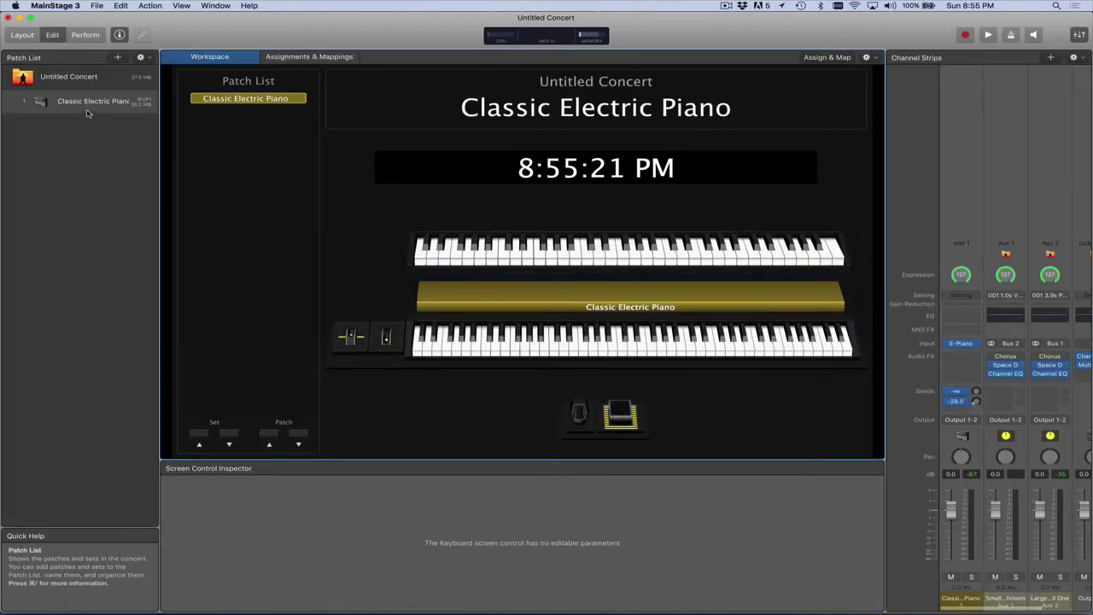
pyautogui.click(107, 113)
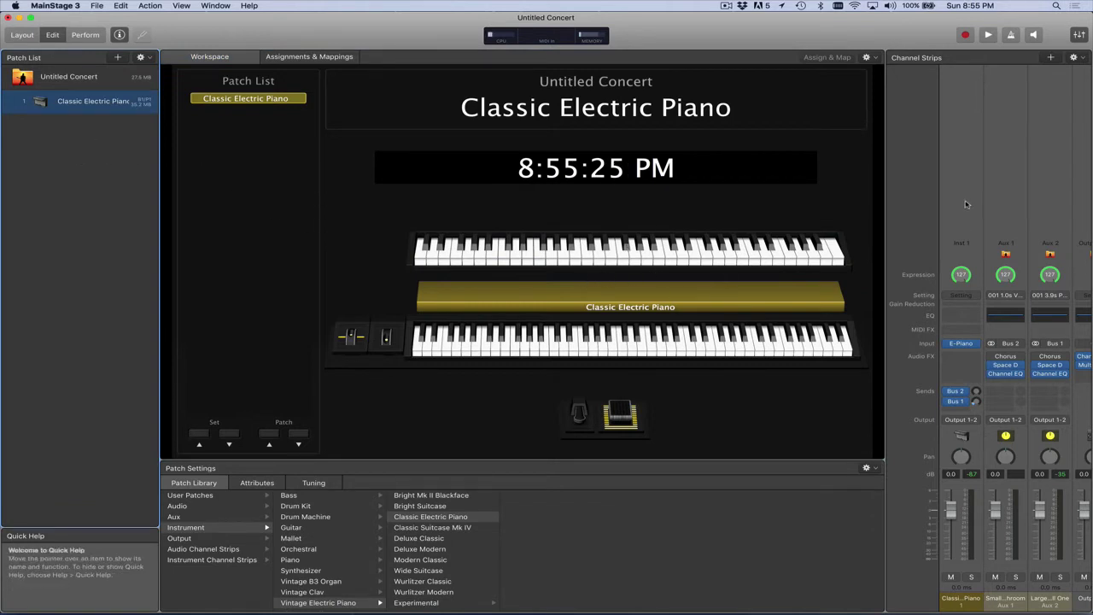
pyautogui.click(962, 101)
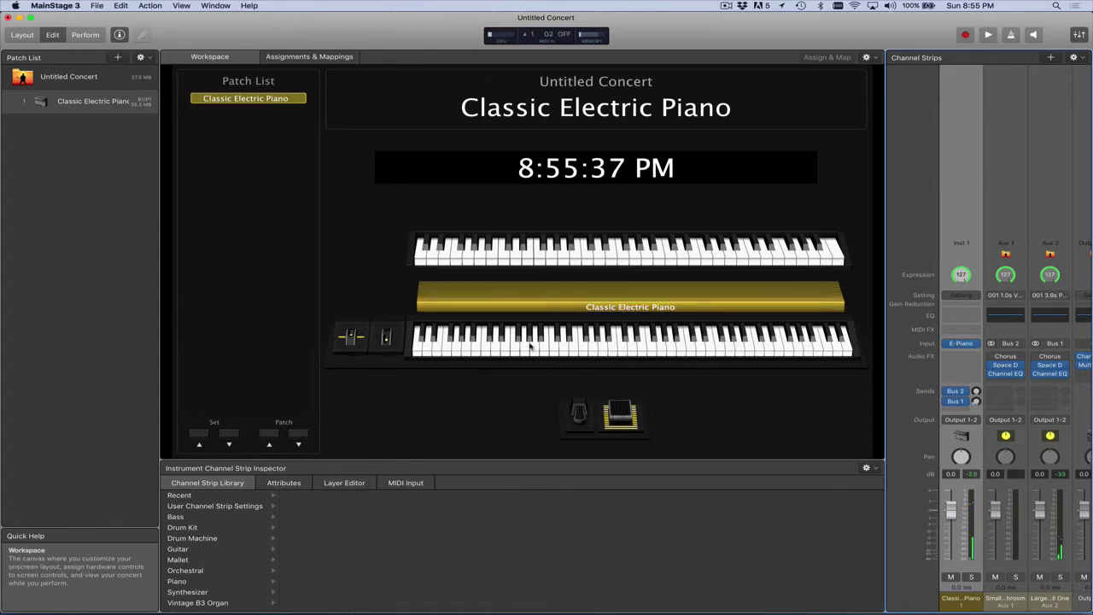
pyautogui.click(622, 339)
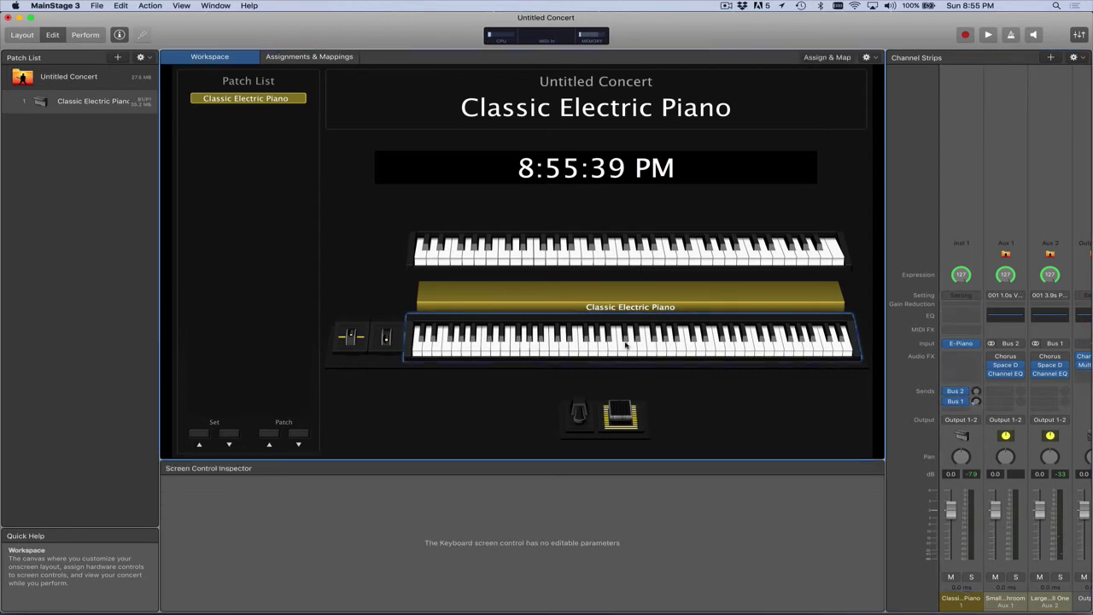
pyautogui.click(946, 183)
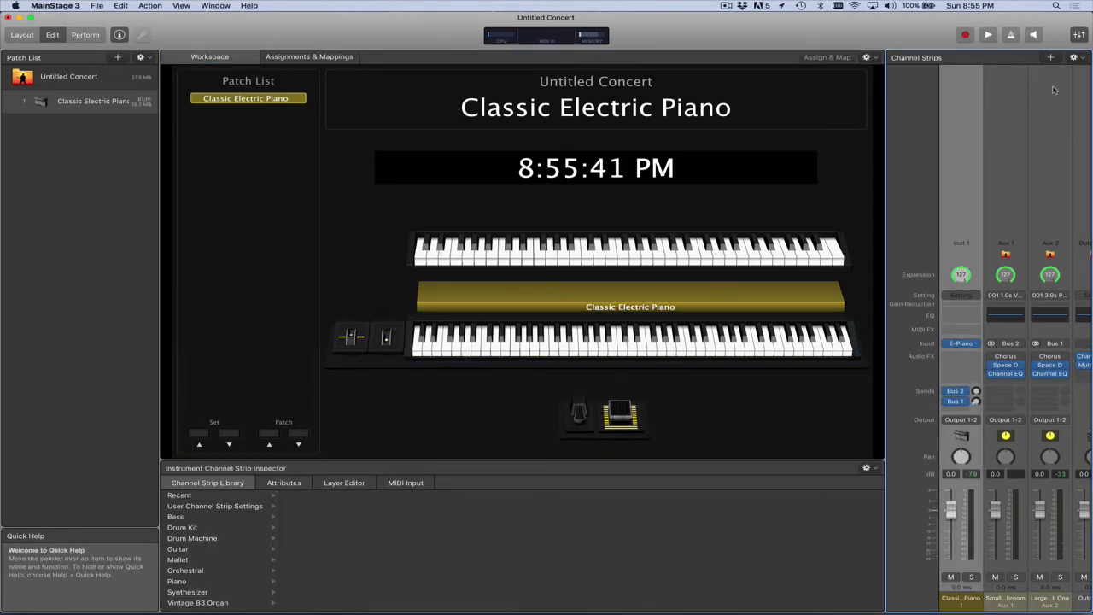
# Create an Inst 2 instrument channel strip with MIDI input set to MPKmini2 (1)
pyautogui.click(1050, 58)
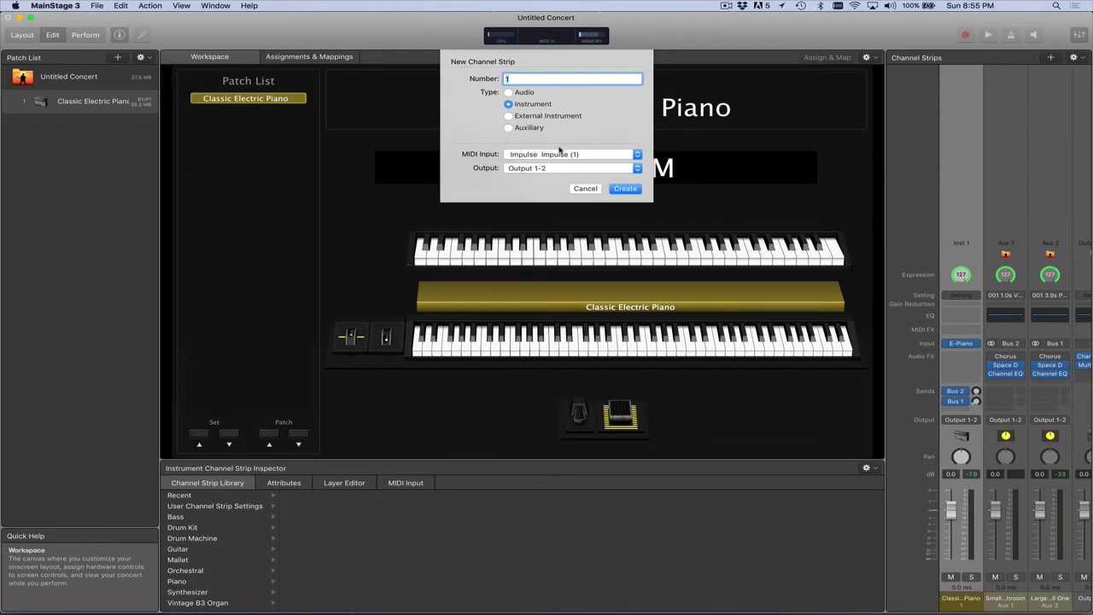
pyautogui.click(607, 154)
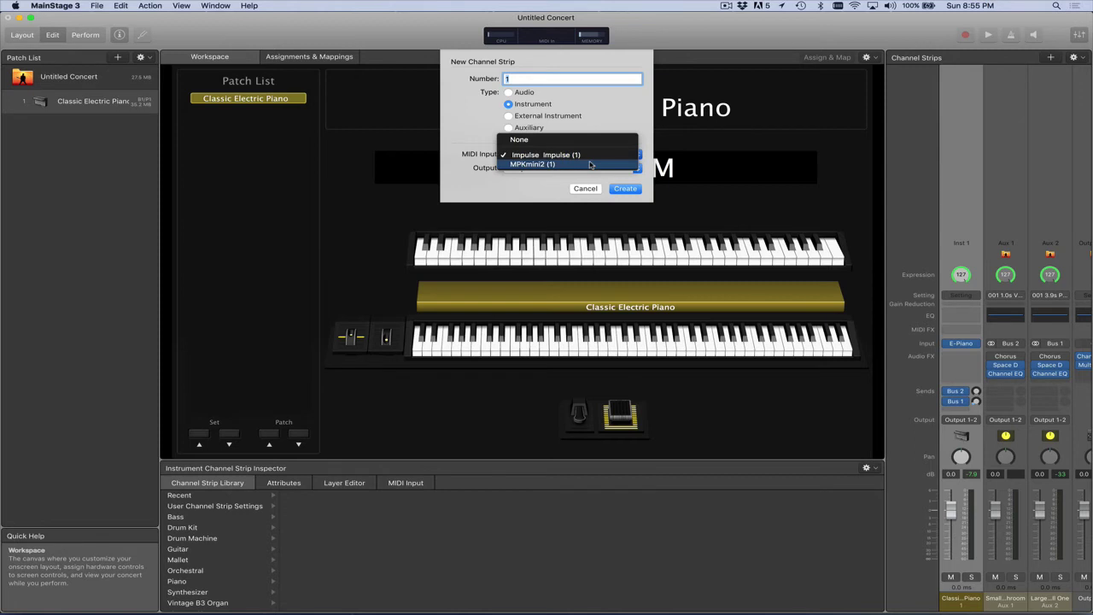
pyautogui.click(590, 165)
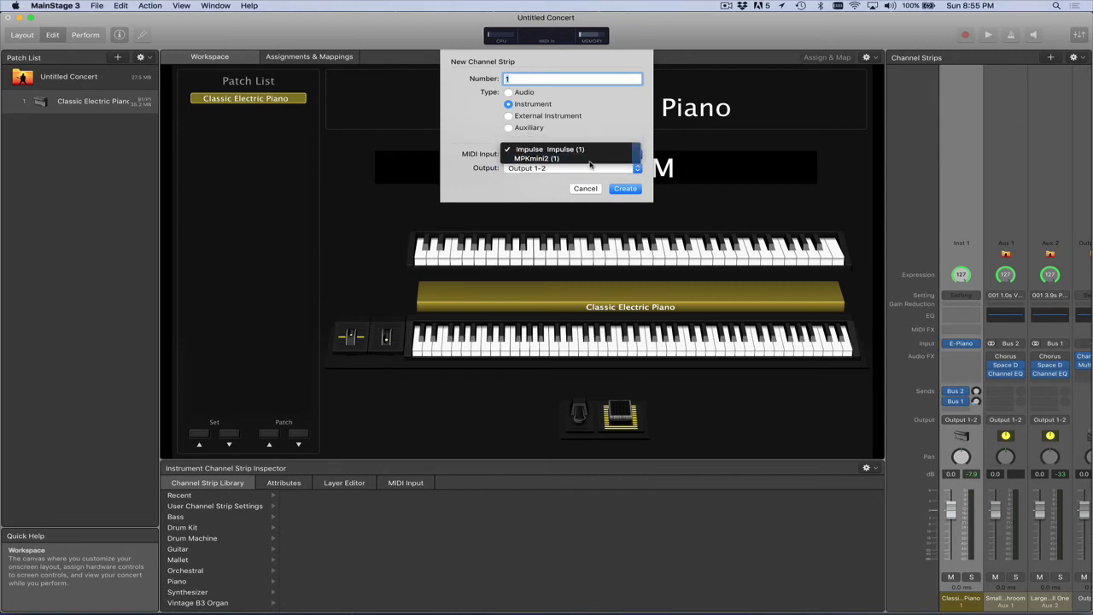
pyautogui.click(625, 189)
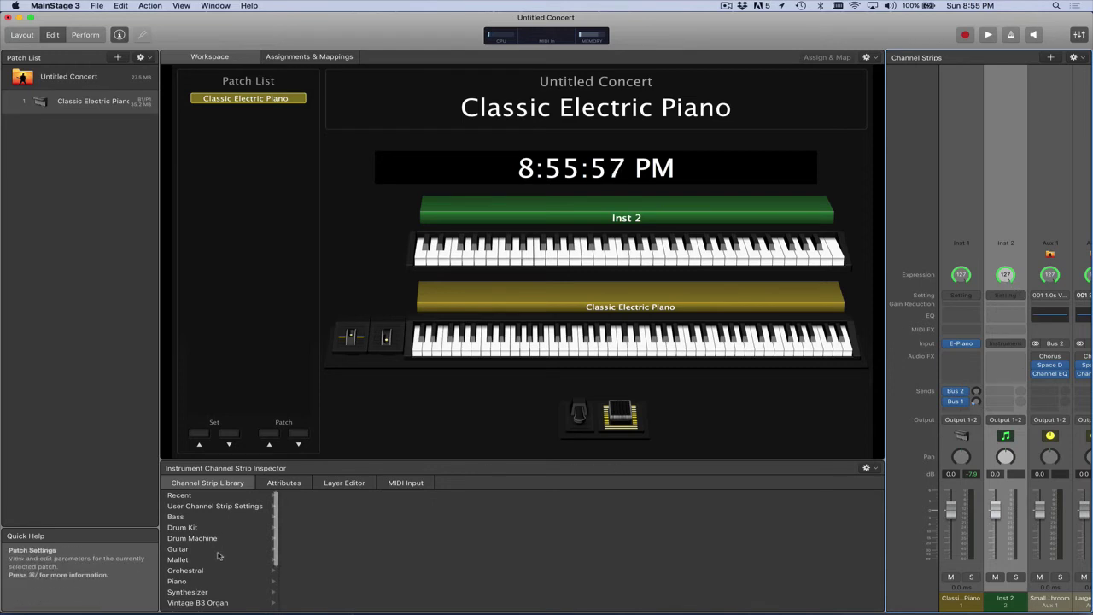
# Load the Vintage B3 Organ > Soul Organ sound onto the Inst 2 channel strip
pyautogui.scroll(-5, 219, 556)
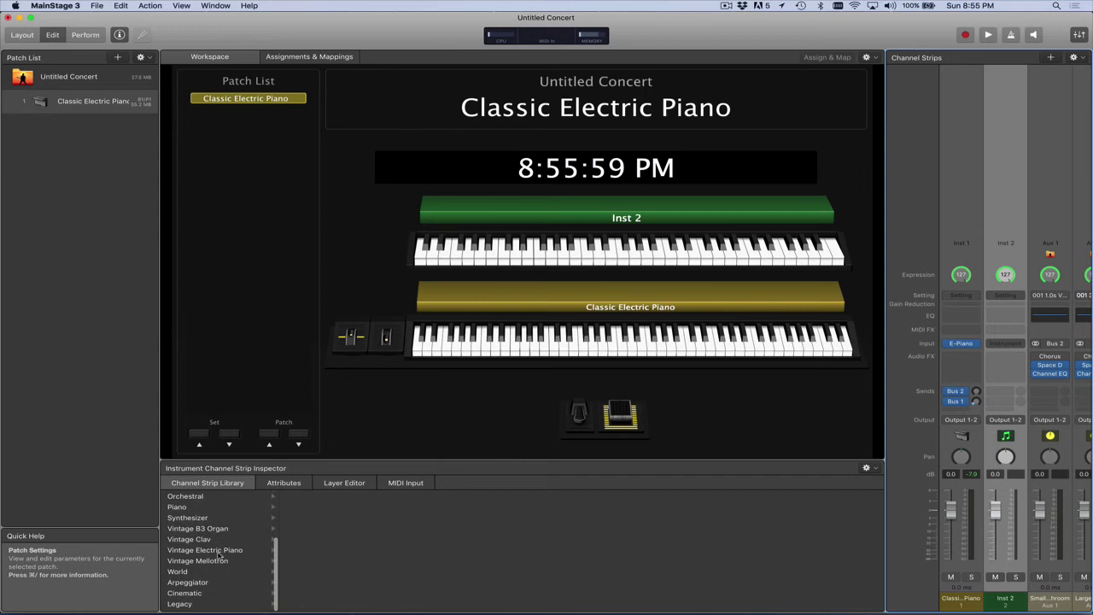
pyautogui.click(207, 531)
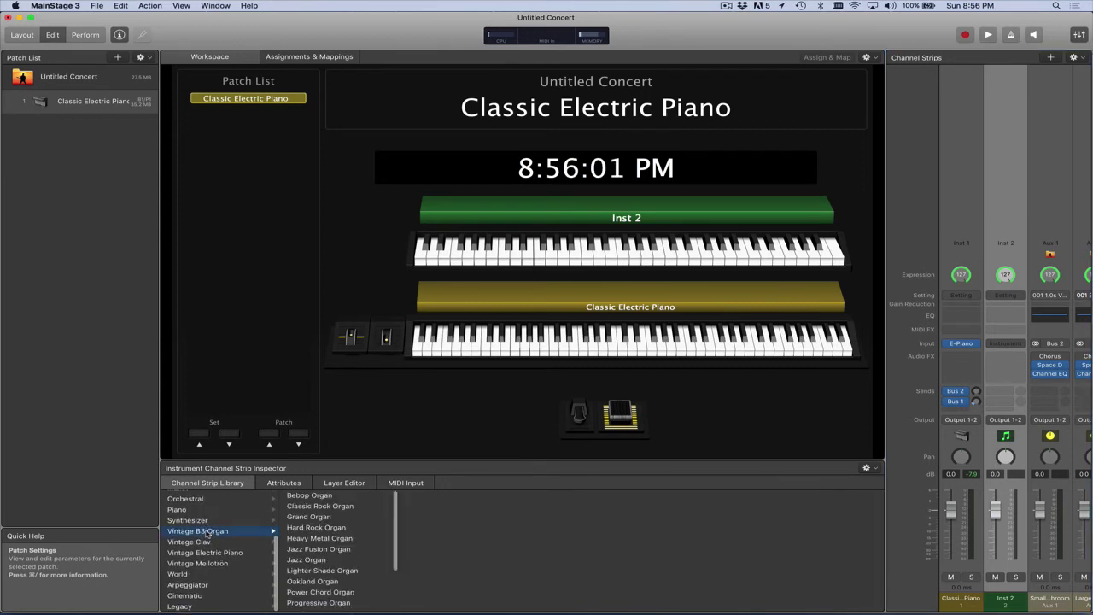
pyautogui.scroll(-3, 352, 555)
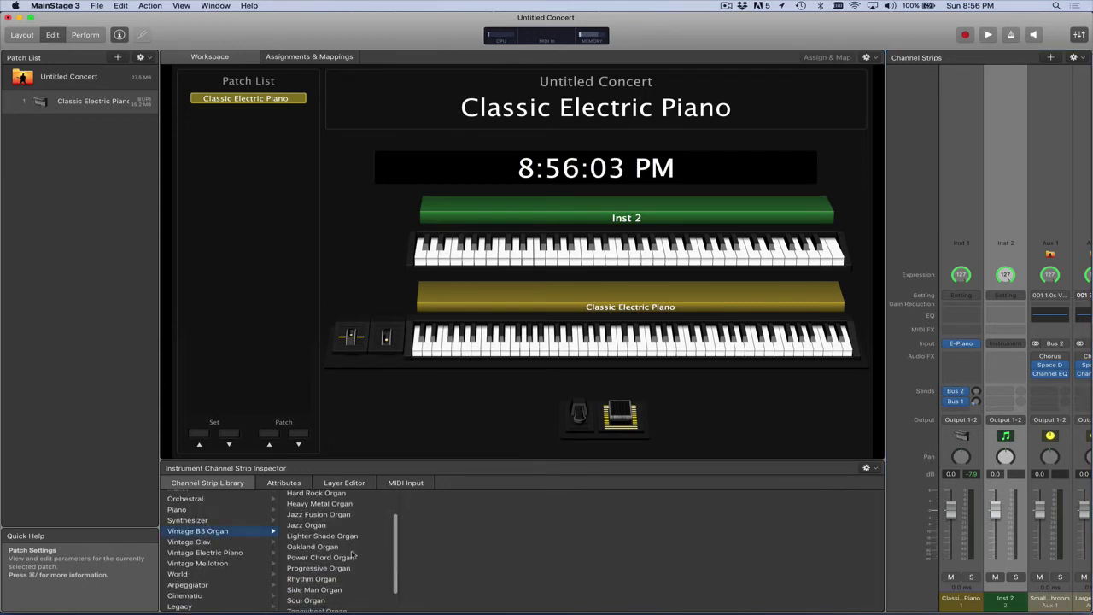
pyautogui.click(337, 602)
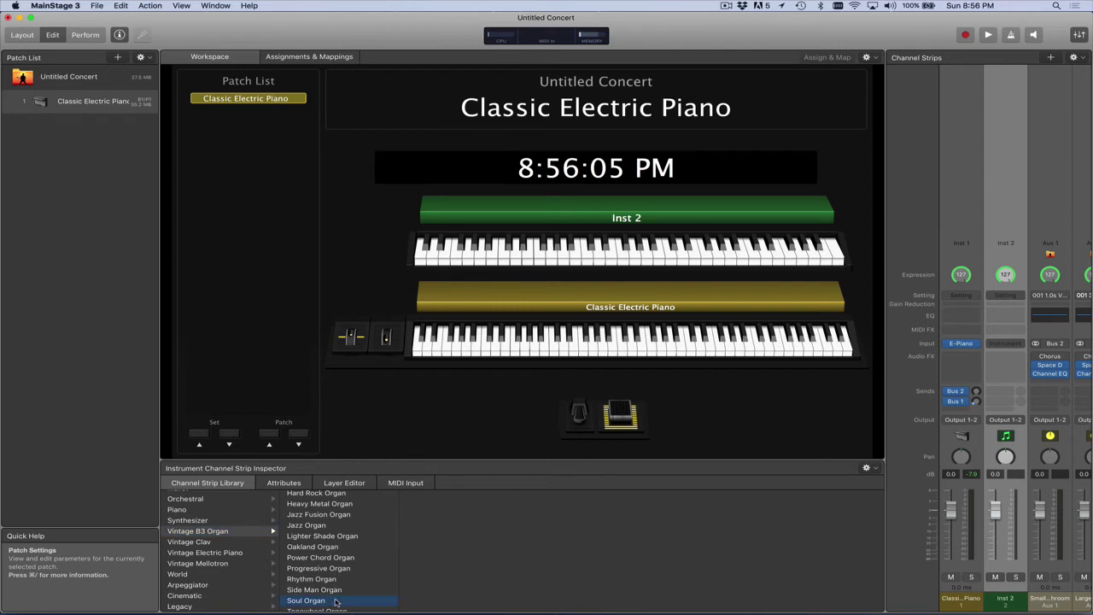